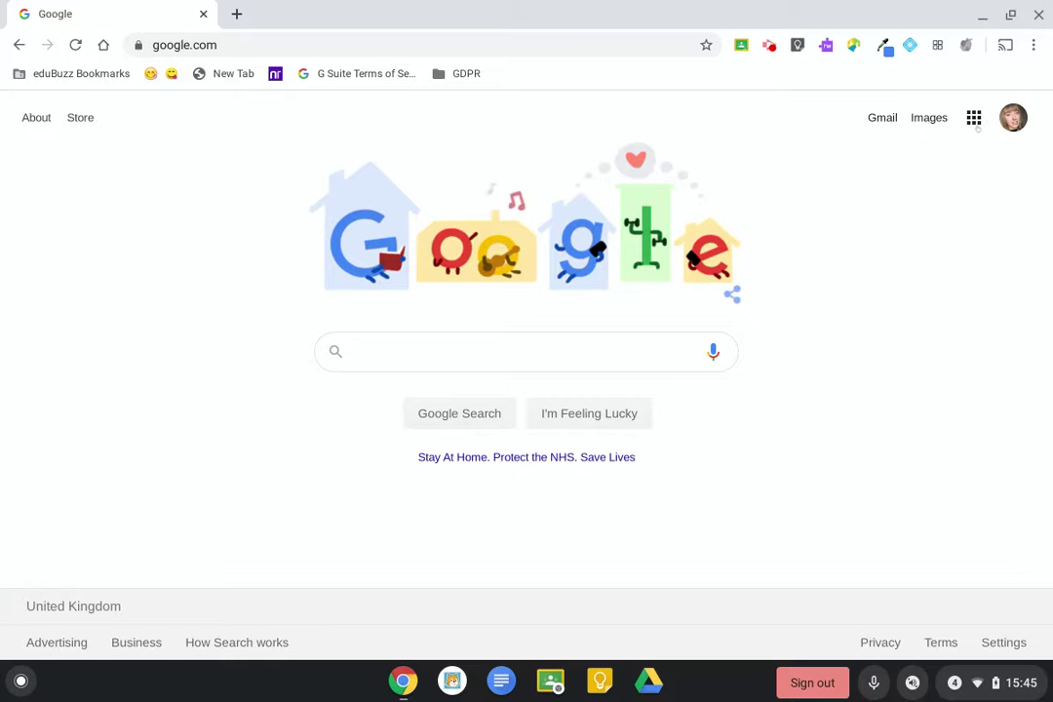
Step: Open Google Classroom from the Google apps grid on the Google home page
click(975, 119)
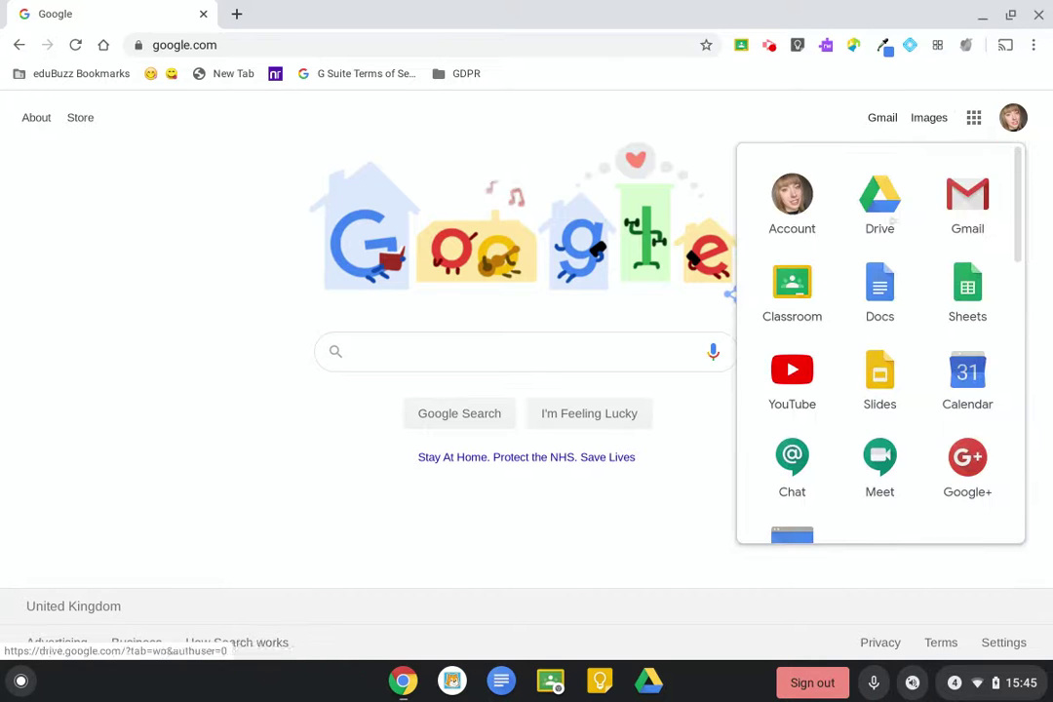
click(792, 289)
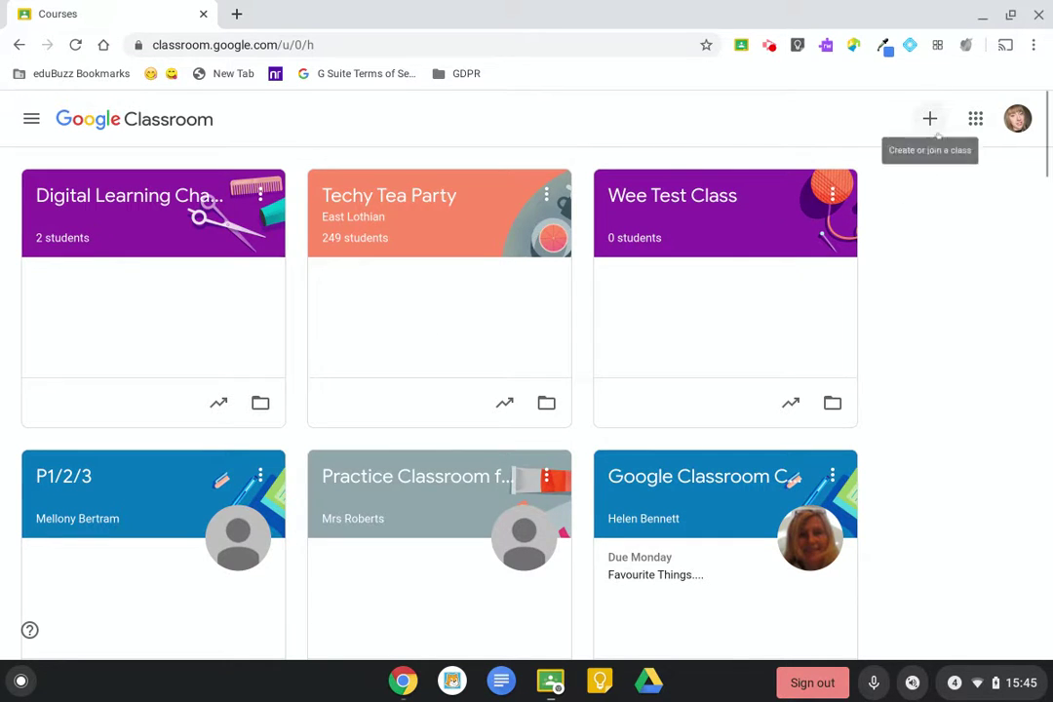
scroll(929, 121, up, 3)
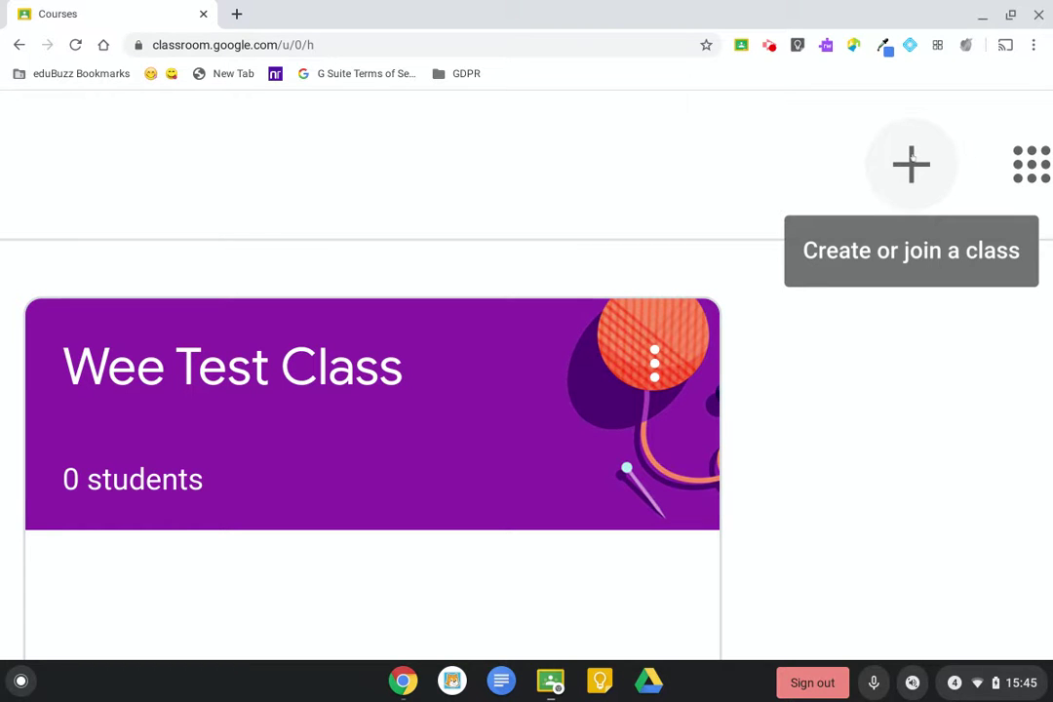
scroll(912, 156, down, 3)
click(929, 119)
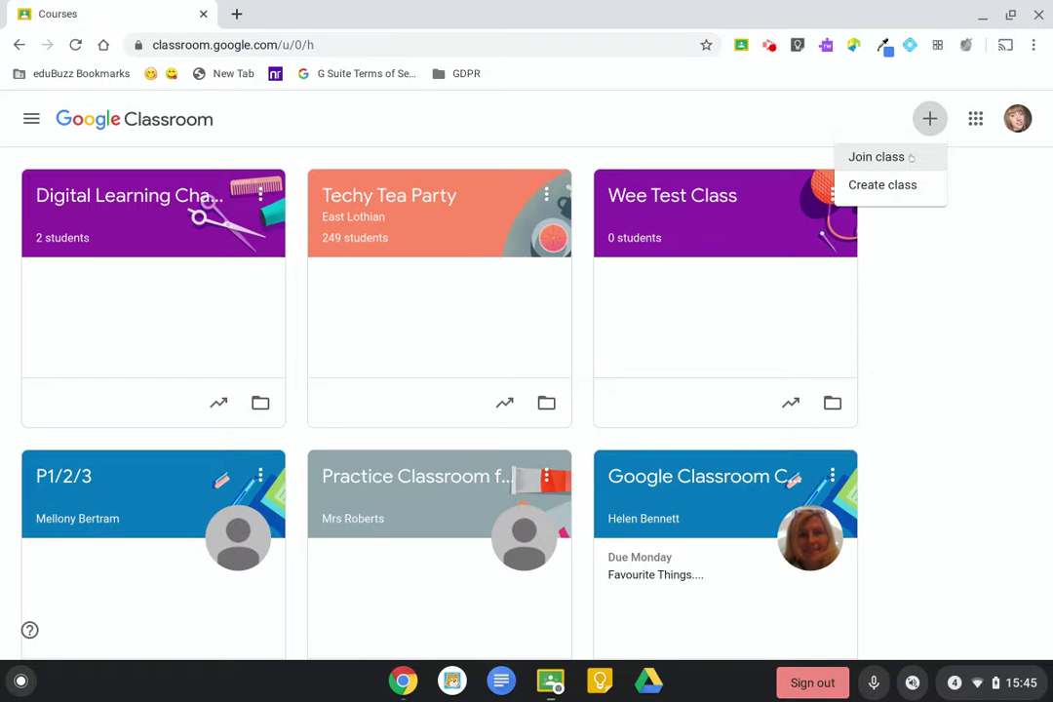
click(909, 157)
text(thecode)
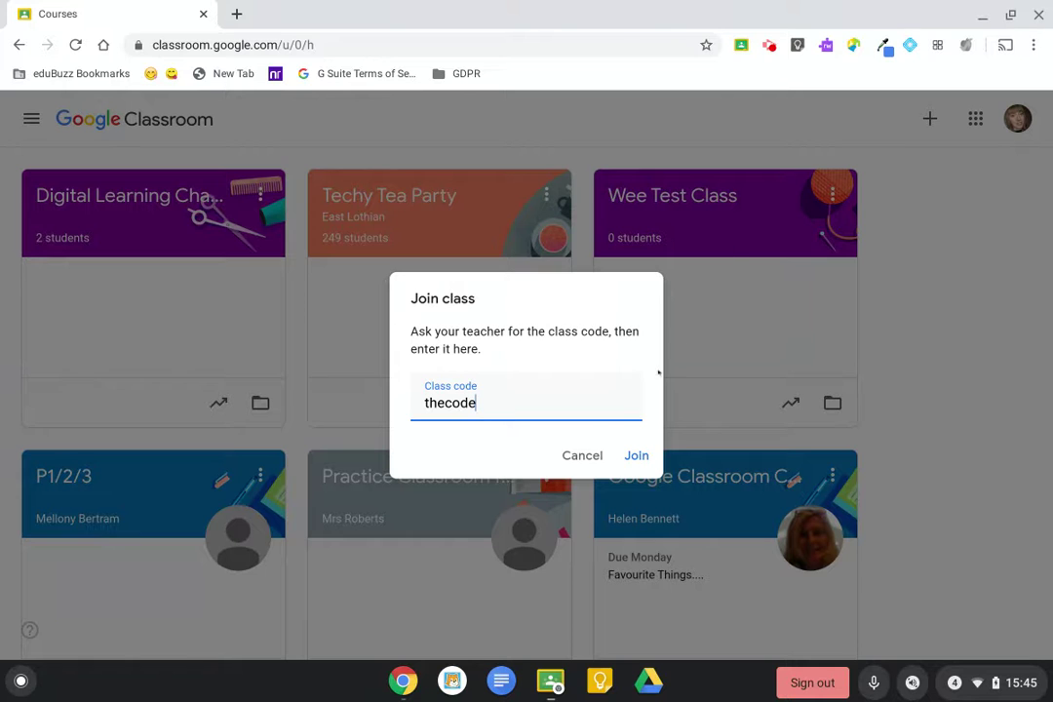
click(581, 455)
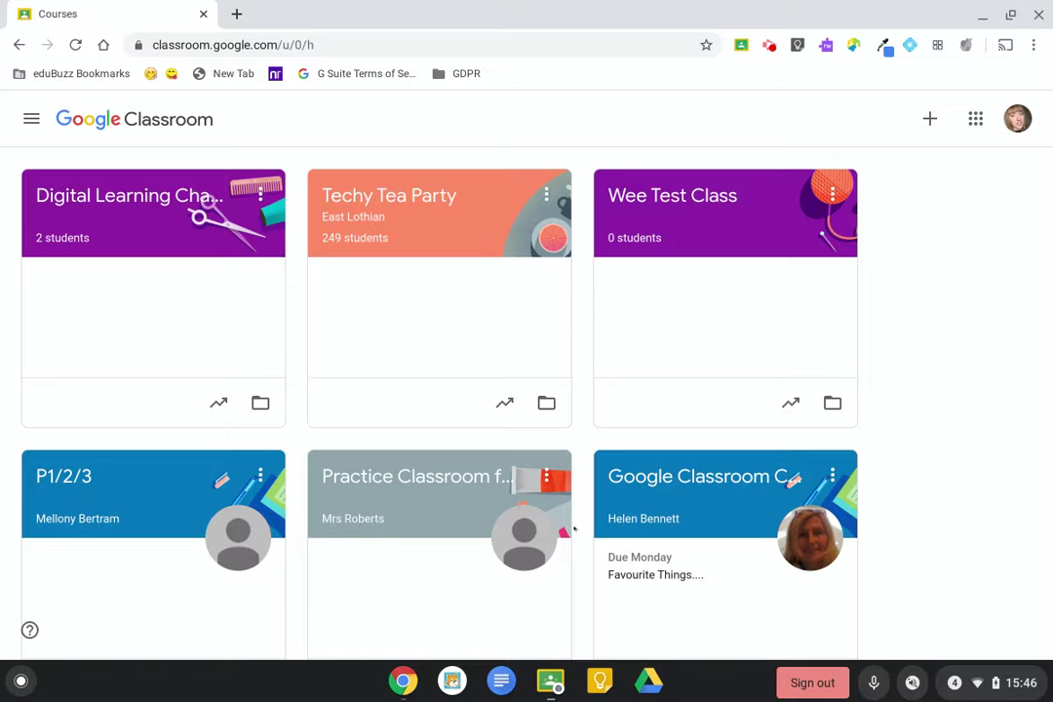
click(426, 688)
Step: Sign in to Glow with the saved login, re-entering the account password
click(434, 625)
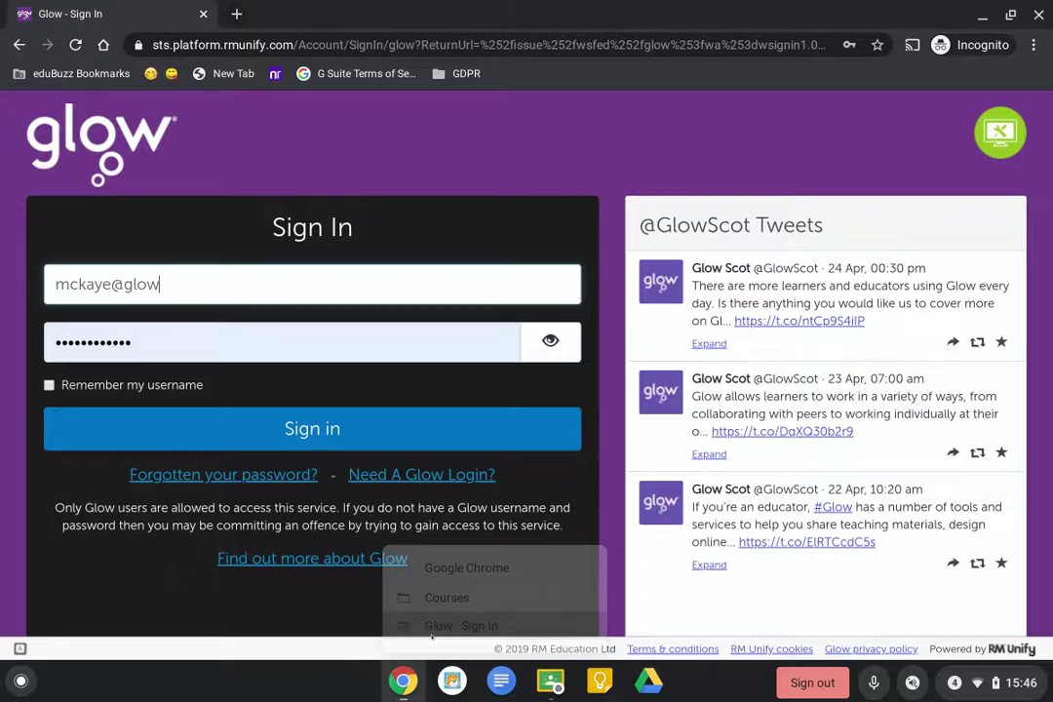
click(399, 445)
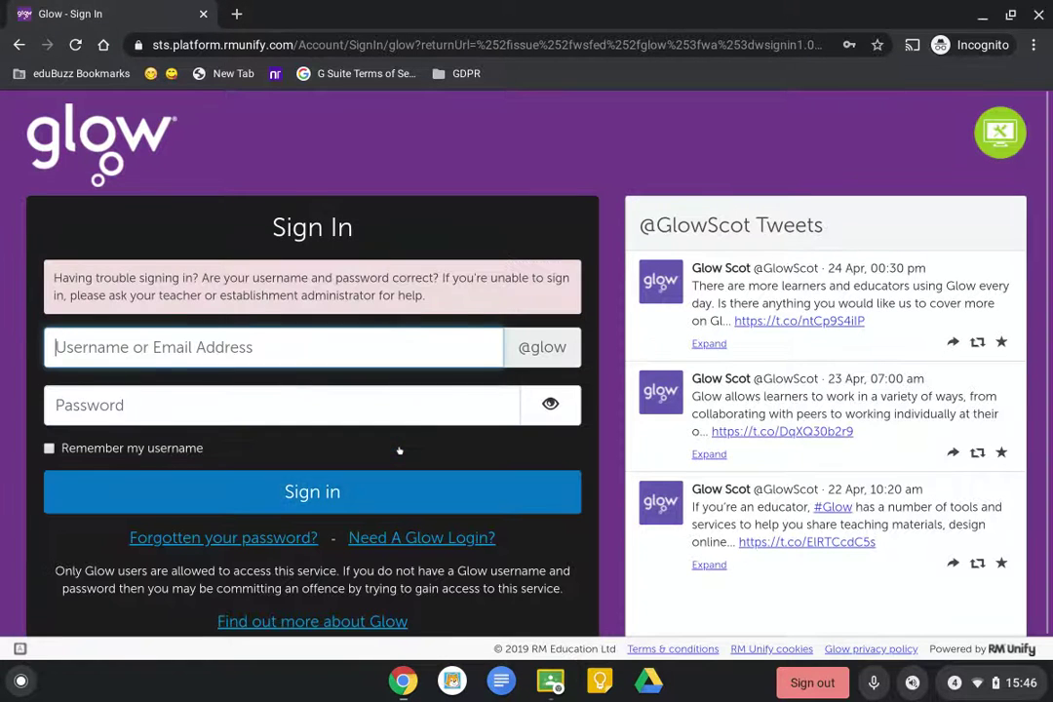
text(mckay)
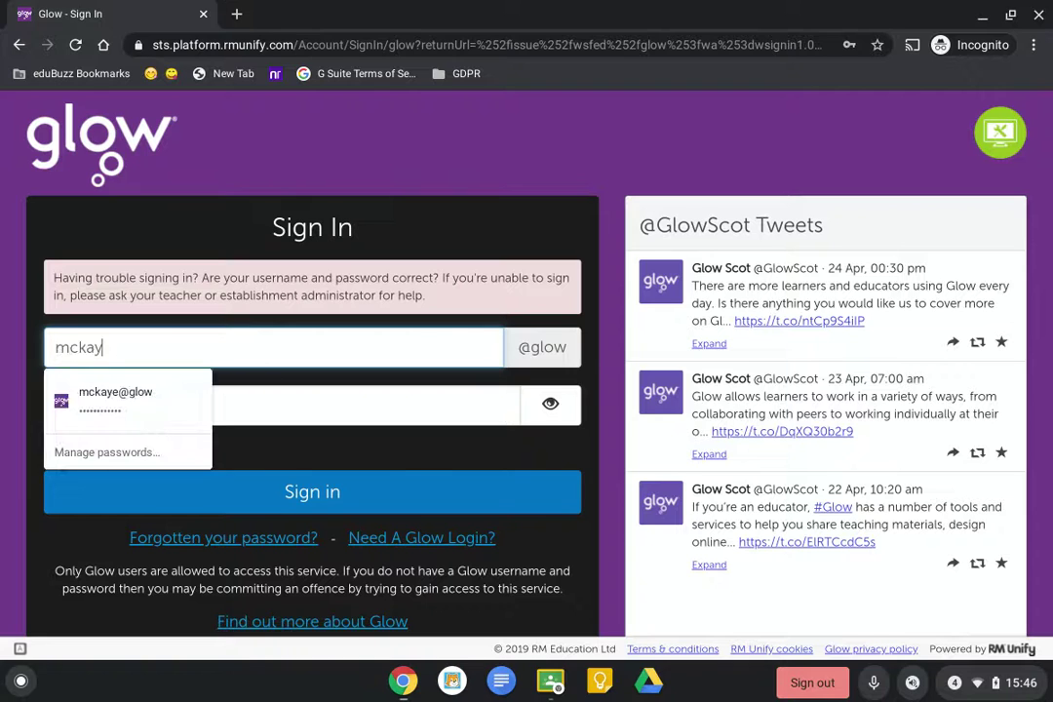
click(130, 397)
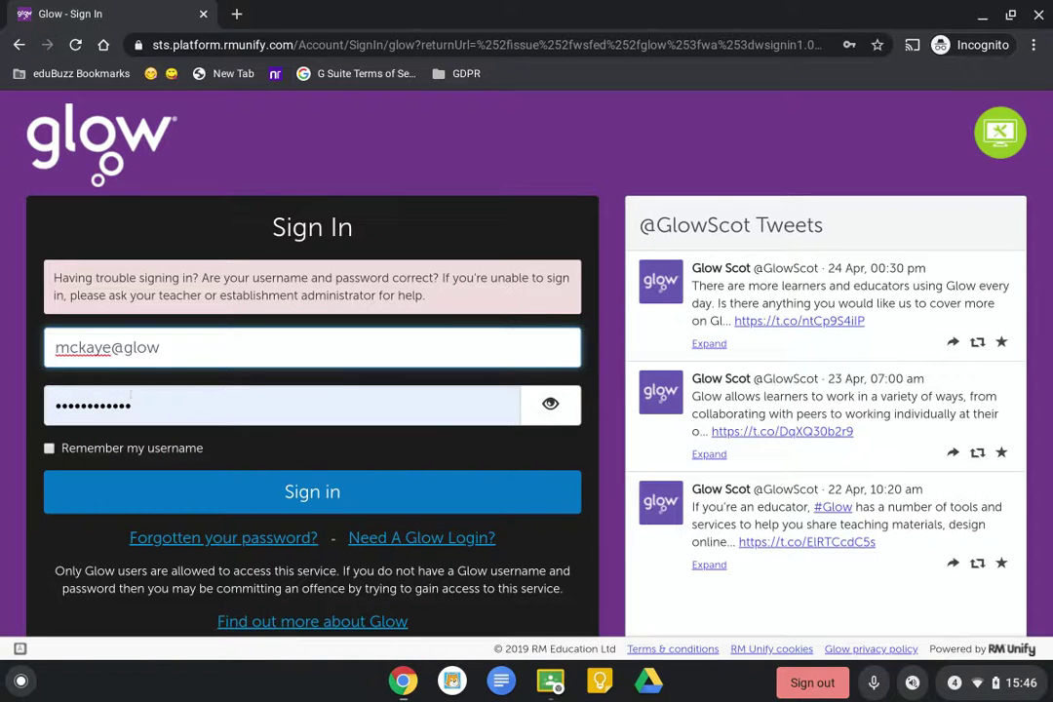
click(131, 397)
key(BackSpace)
key(BackSpace)
key(BackSpace)
key(BackSpace)
key(BackSpace)
key(BackSpace)
key(BackSpace)
key(BackSpace)
key(BackSpace)
key(BackSpace)
text(•••••••••••••)
key(Return)
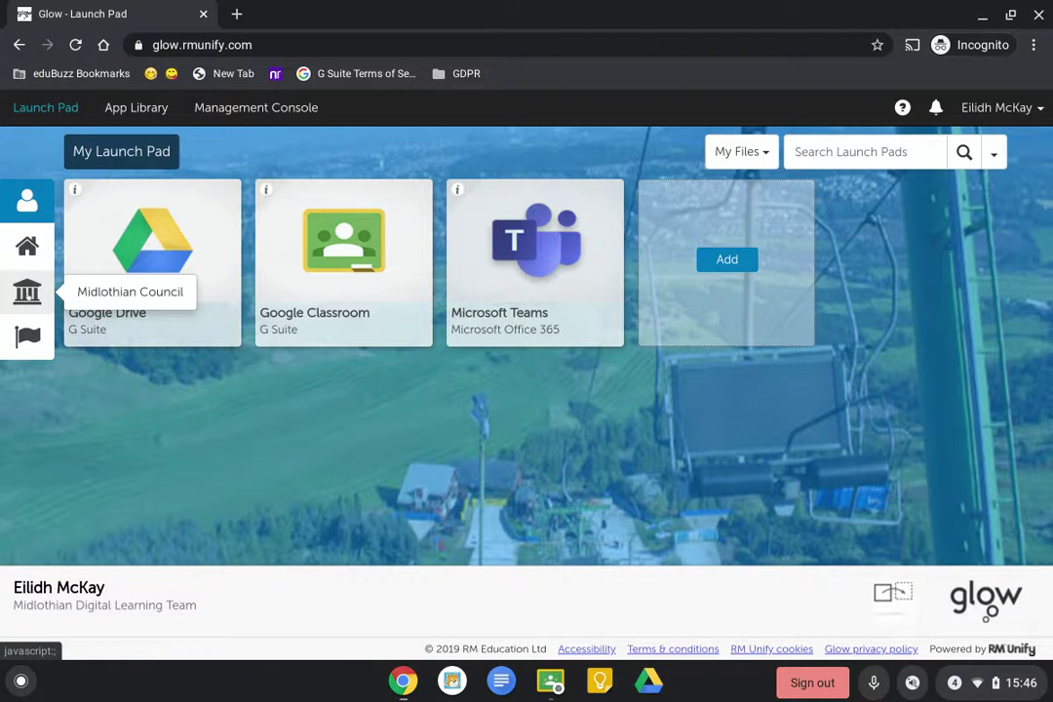
Step: On the Midlothian Council launch pad, check the Google Classroom tile's details, then launch Classroom
click(27, 291)
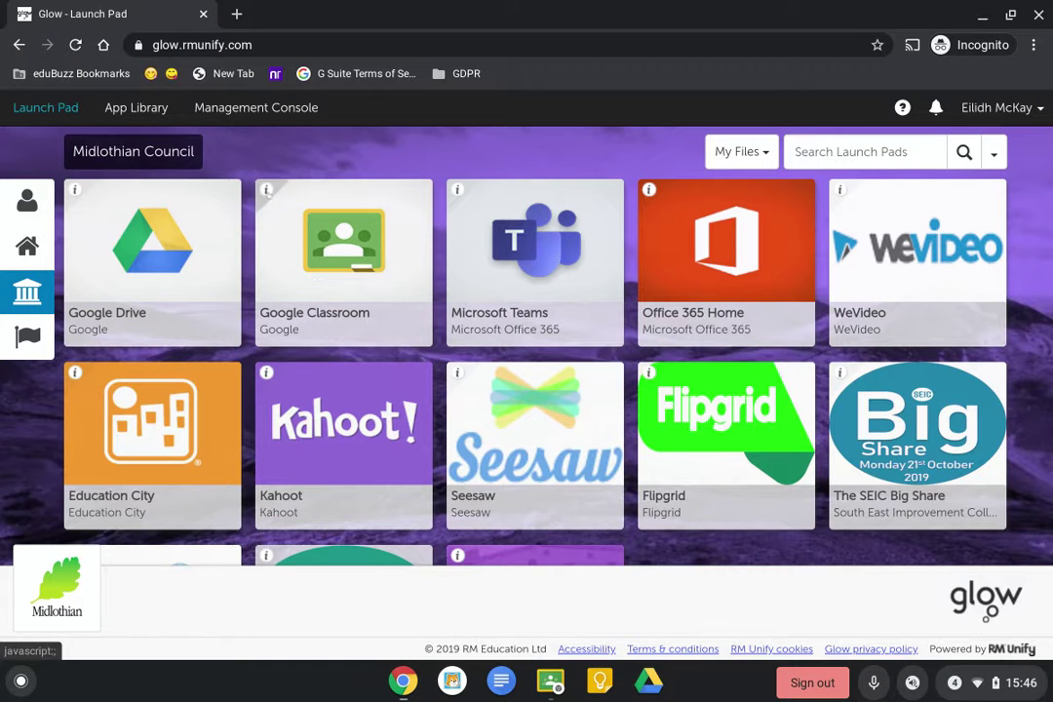
click(266, 190)
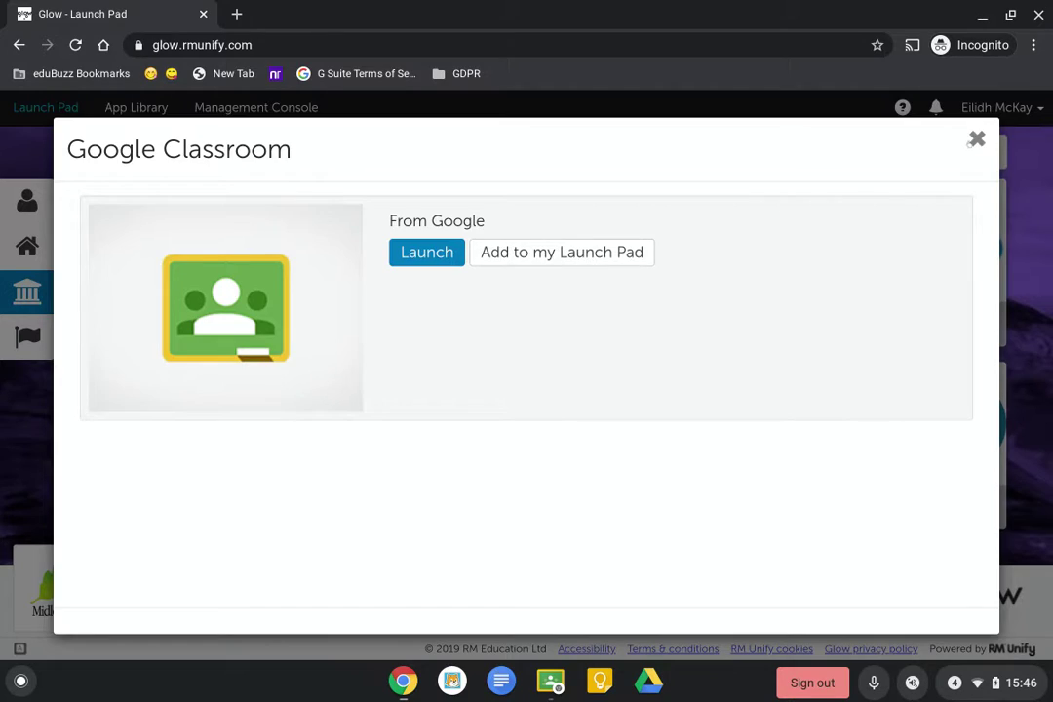
click(976, 139)
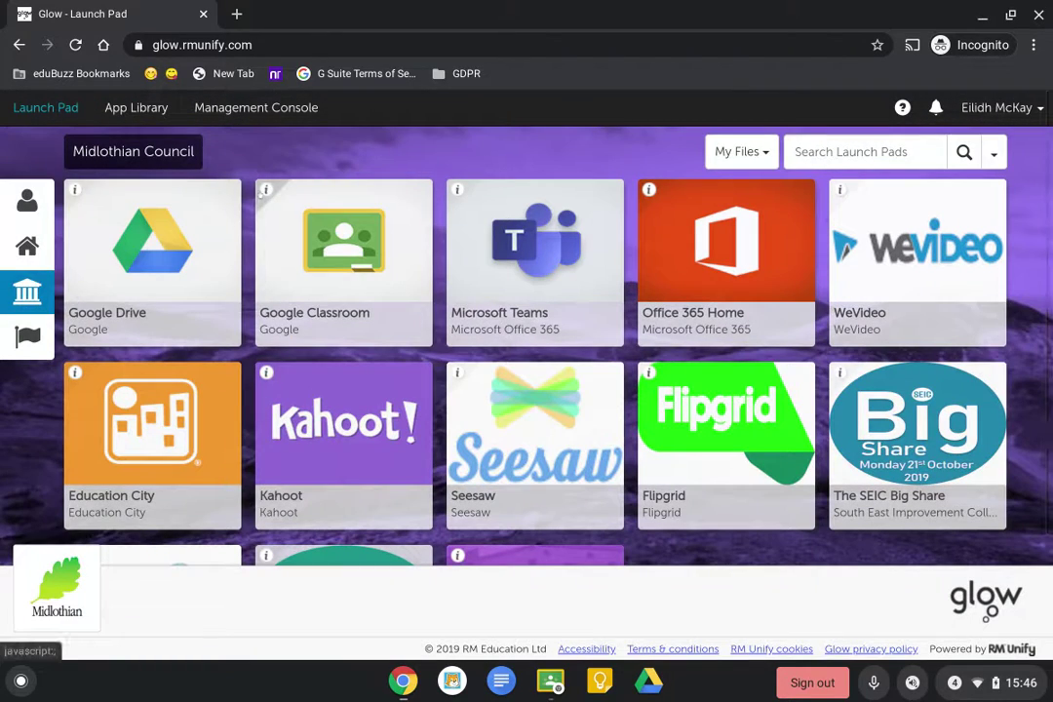
click(262, 193)
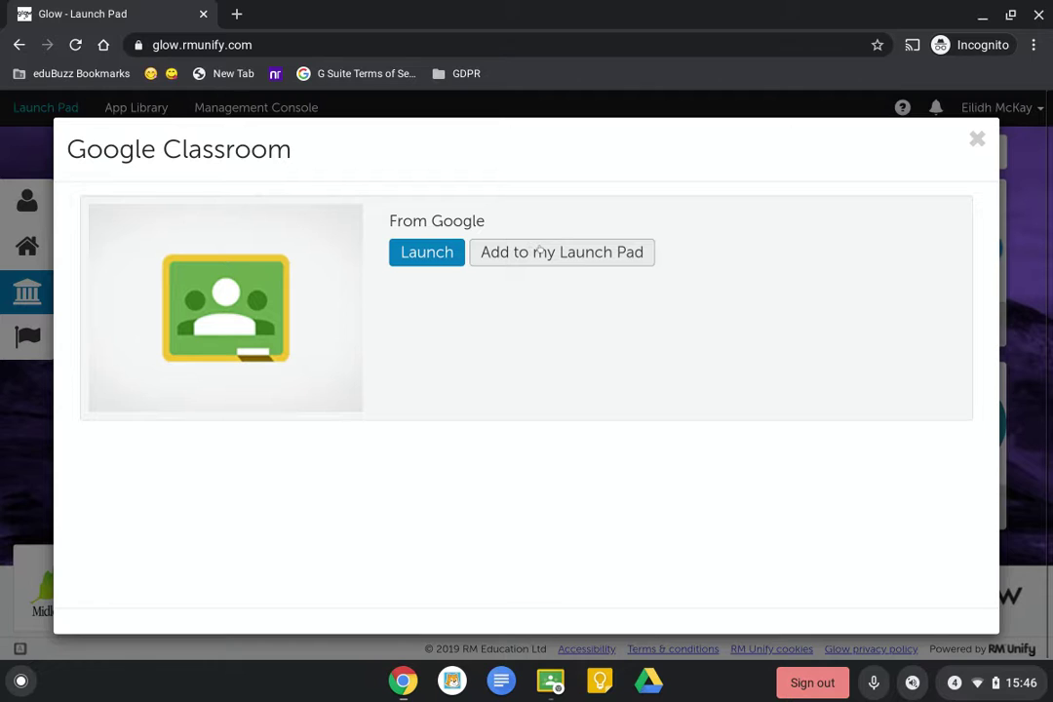
click(976, 139)
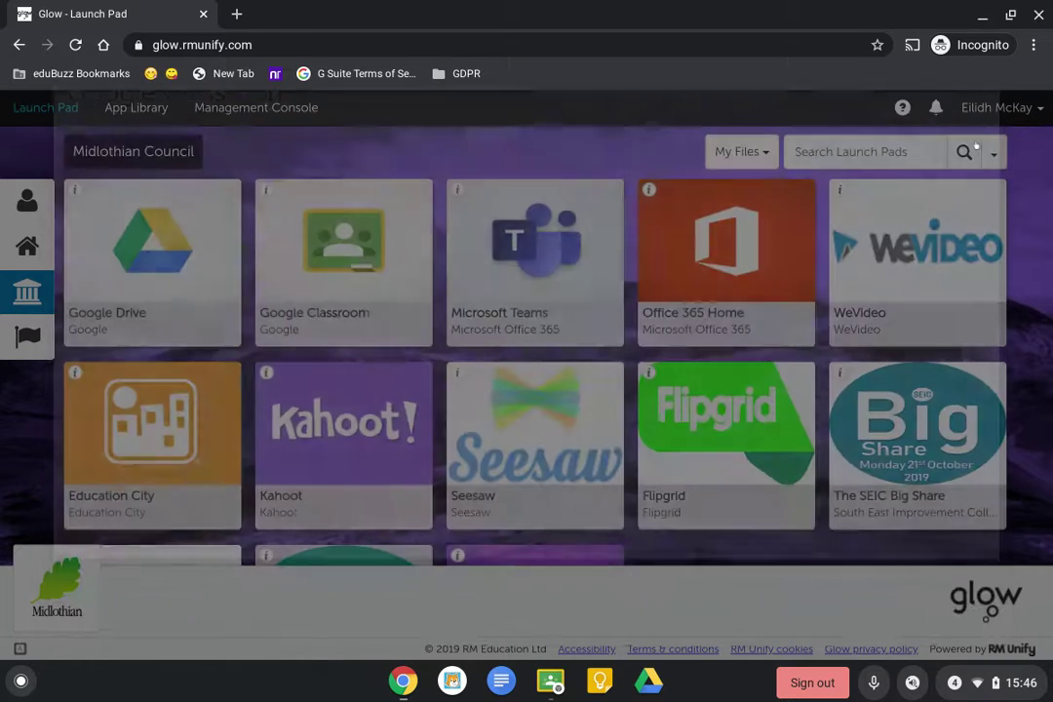
click(349, 211)
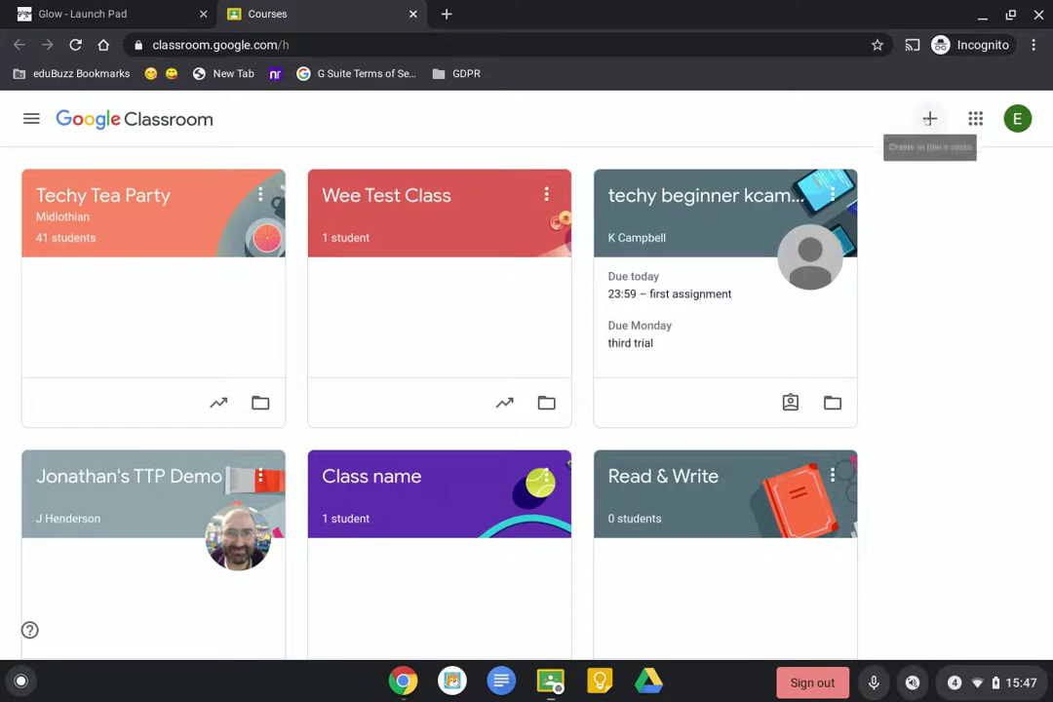
Step: Try joining a class by code, cancel after it's rejected, then open Techy Tea Party
click(921, 125)
click(895, 156)
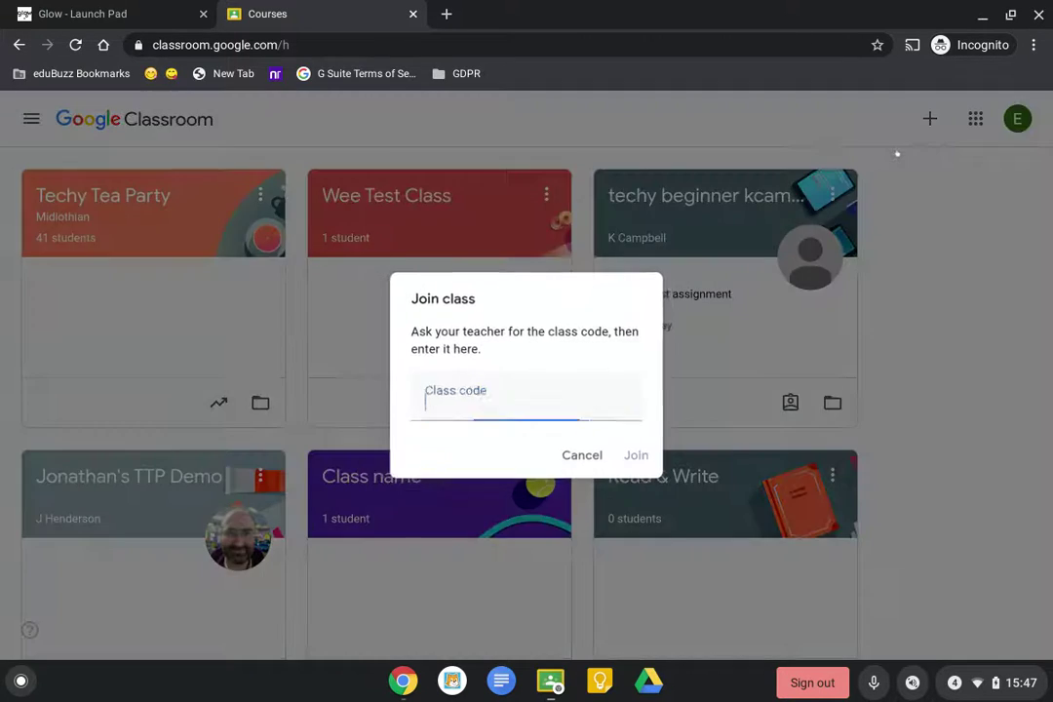
text(thecode)
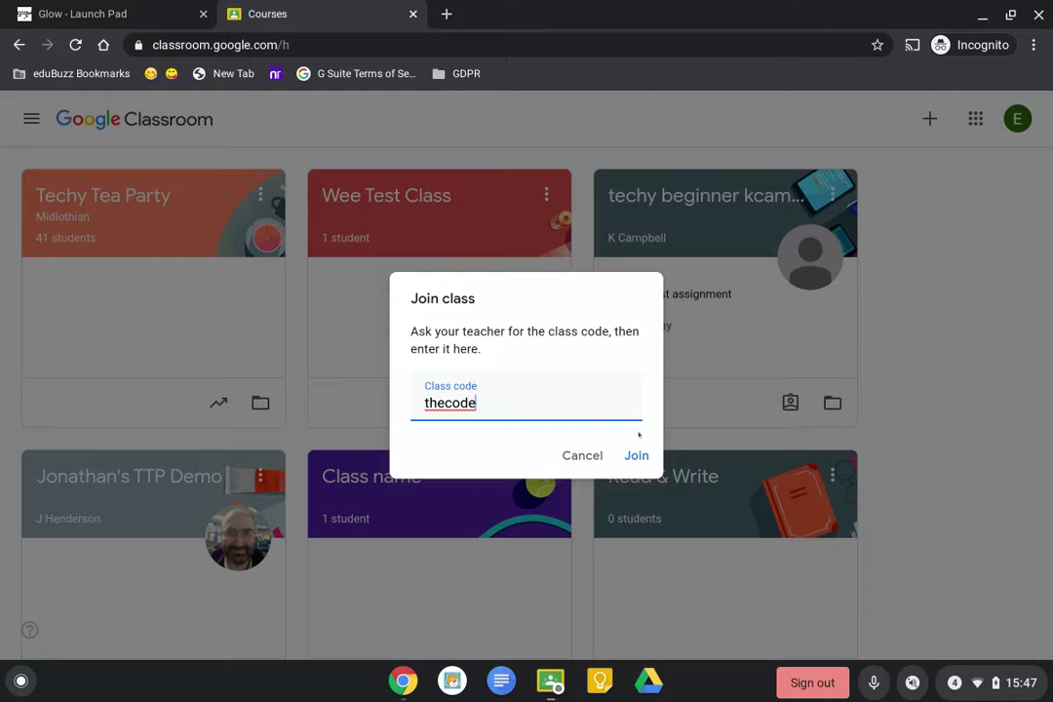
key(Return)
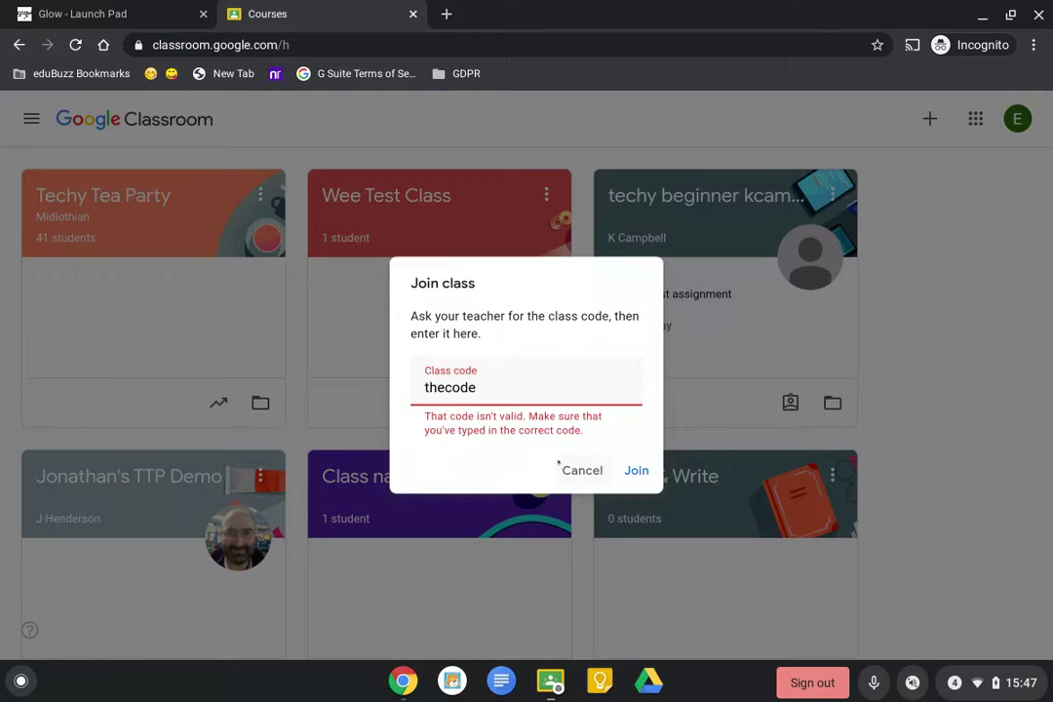
click(575, 463)
click(116, 190)
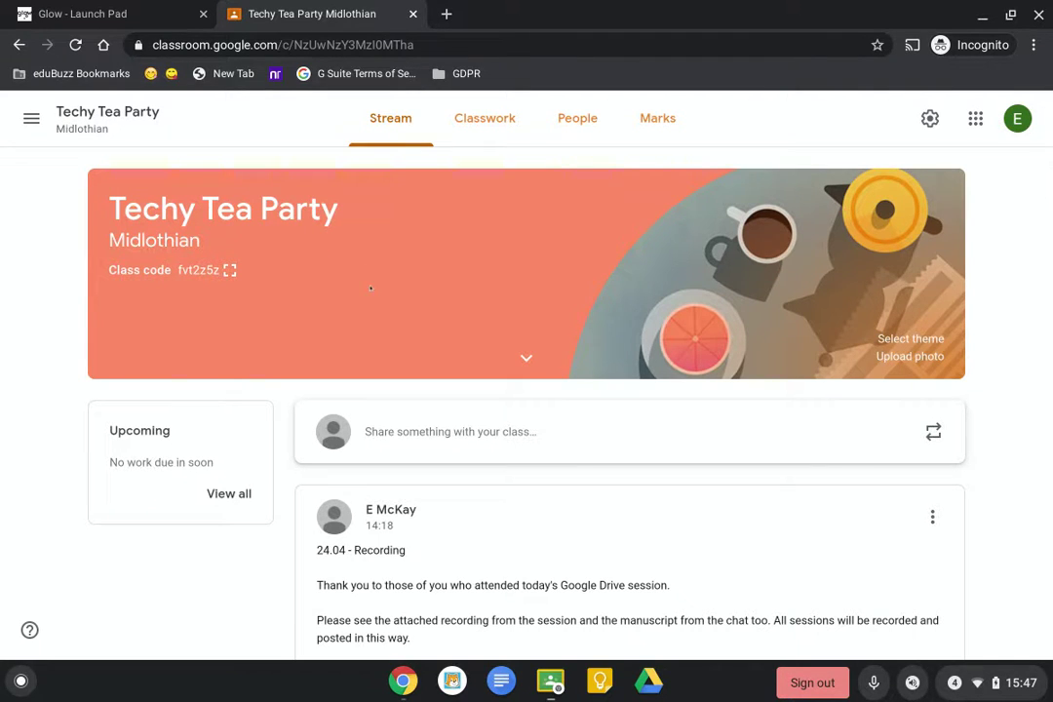
Step: Scroll down the Techy Tea Party stream and open the site's Classroom page link card
scroll(371, 288, down, 5)
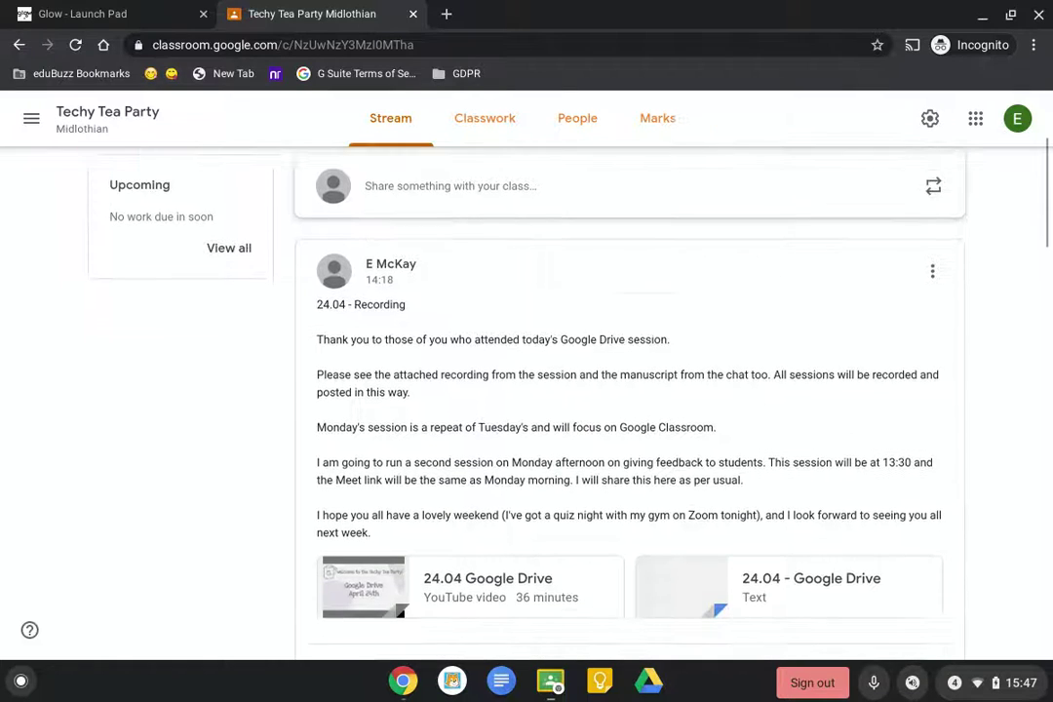
scroll(383, 266, up, 1)
scroll(383, 265, down, 1)
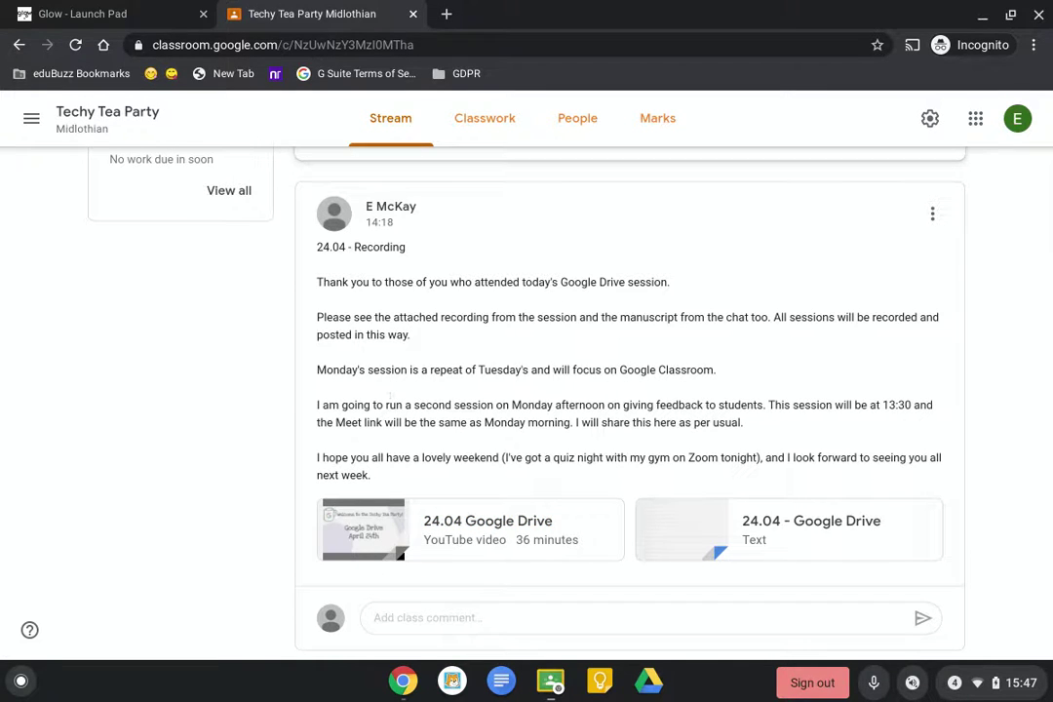
scroll(504, 305, down, 15)
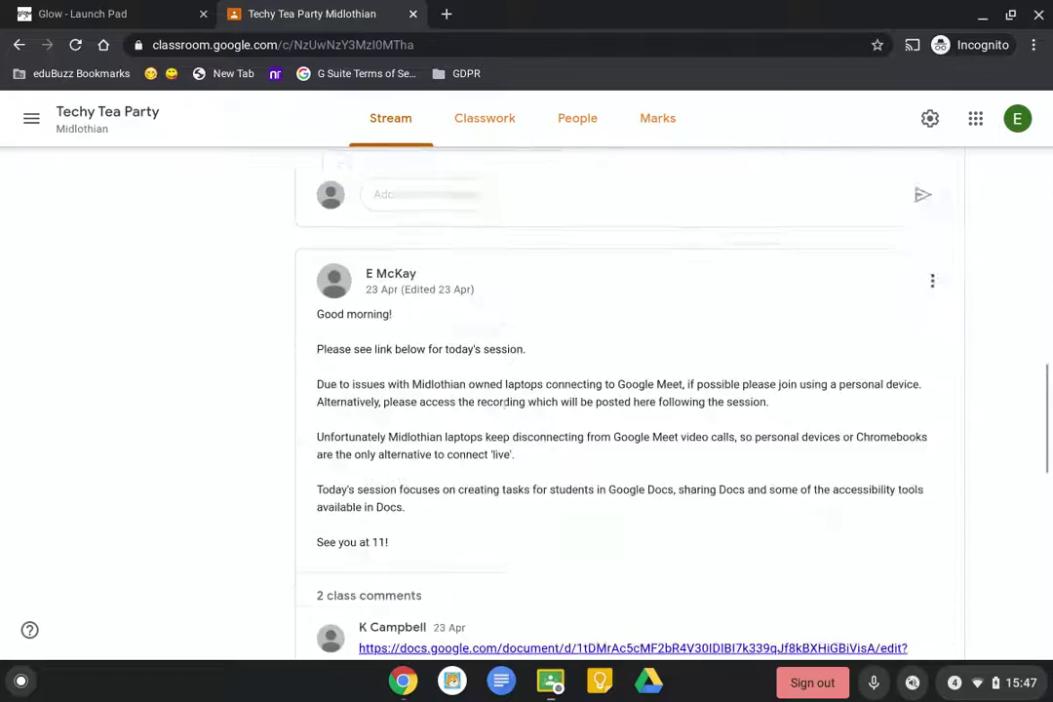
scroll(629, 390, down, 11)
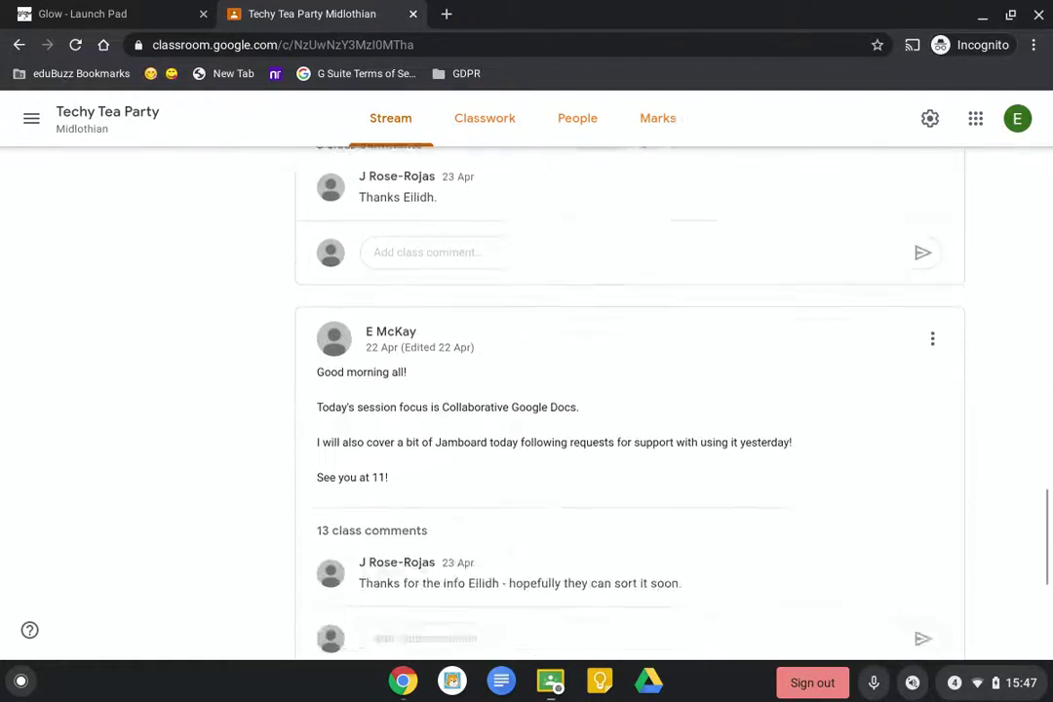
scroll(482, 291, down, 3)
click(481, 292)
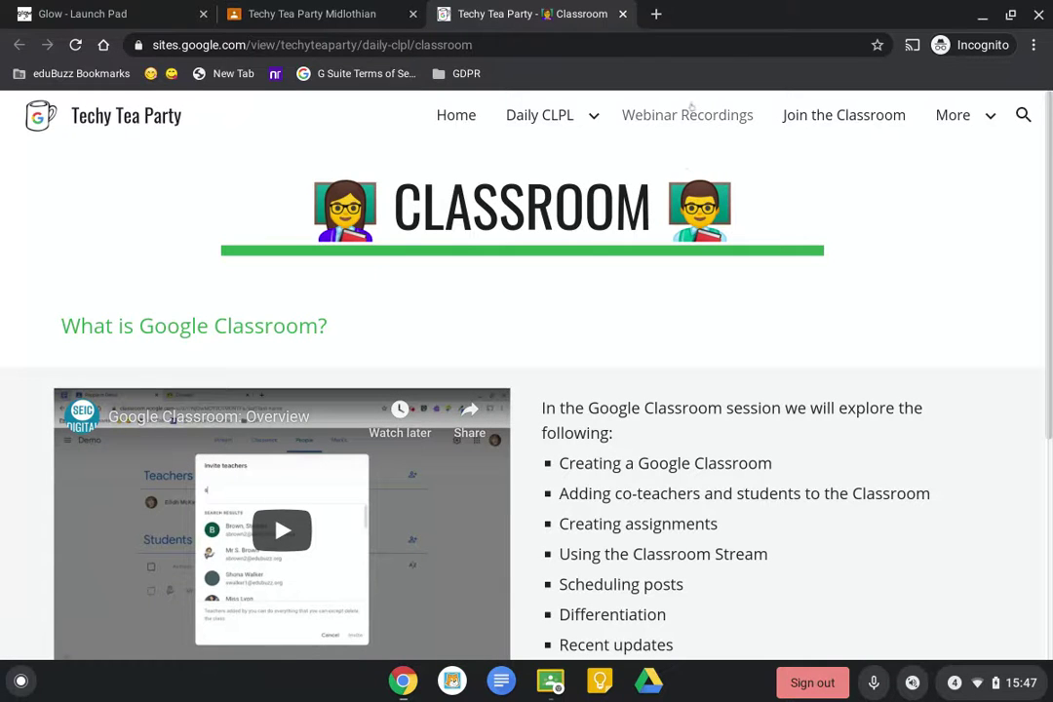
Step: Browse the 22nd and 23rd April webinar recordings, then go to the Join the Classroom page
click(702, 115)
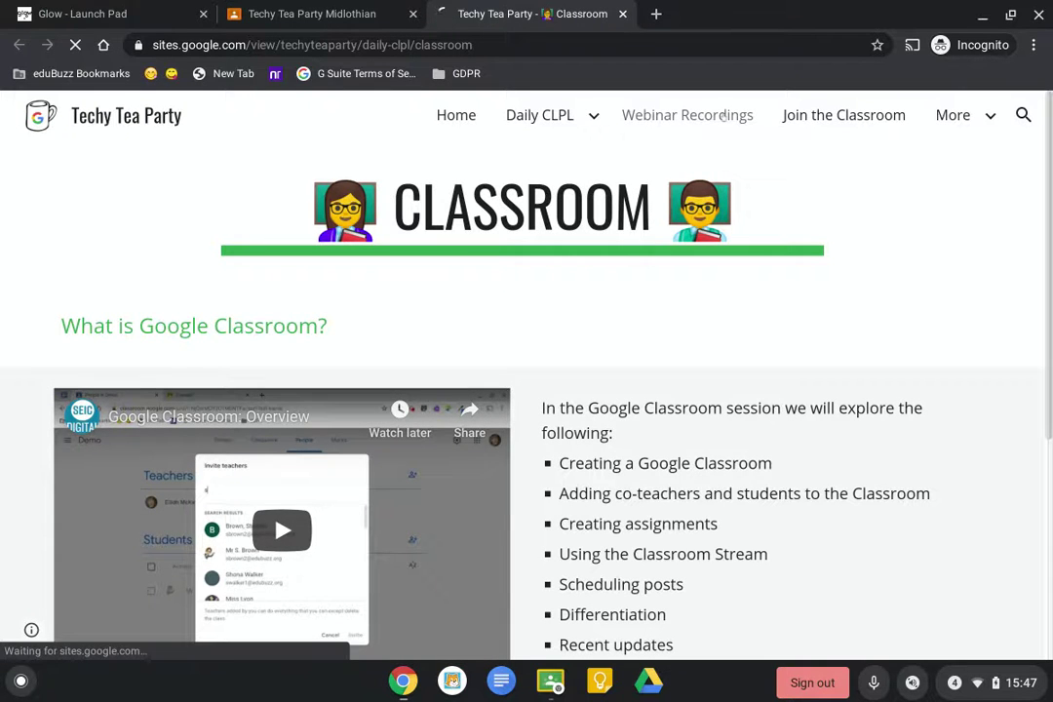
scroll(851, 270, down, 3)
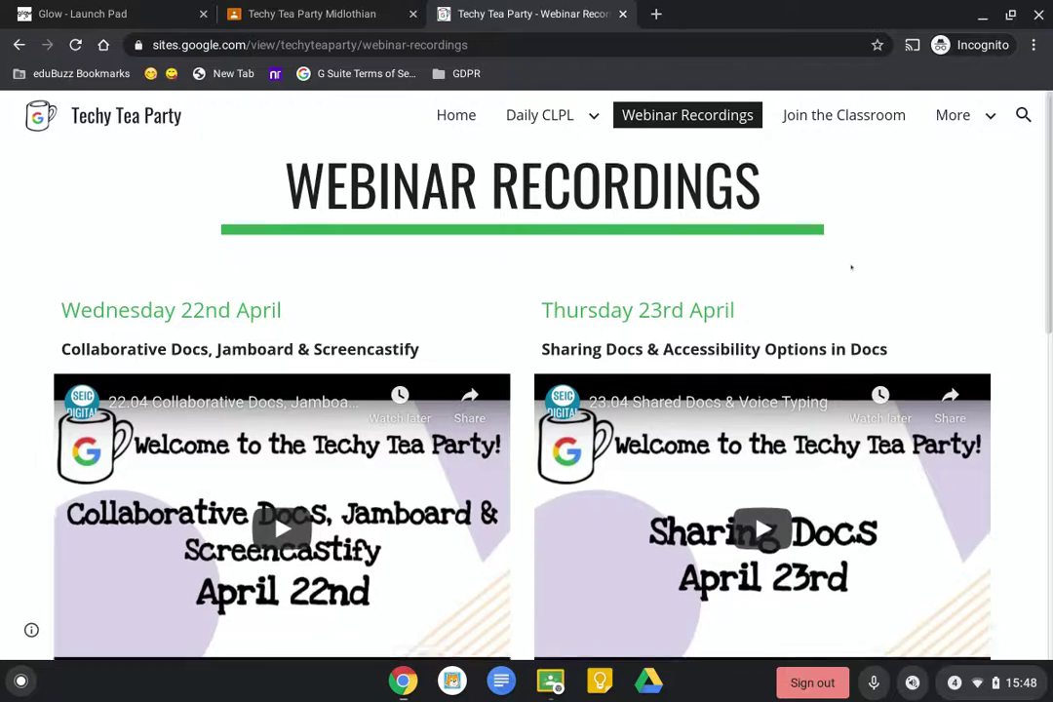
scroll(851, 270, down, 2)
scroll(851, 270, up, 3)
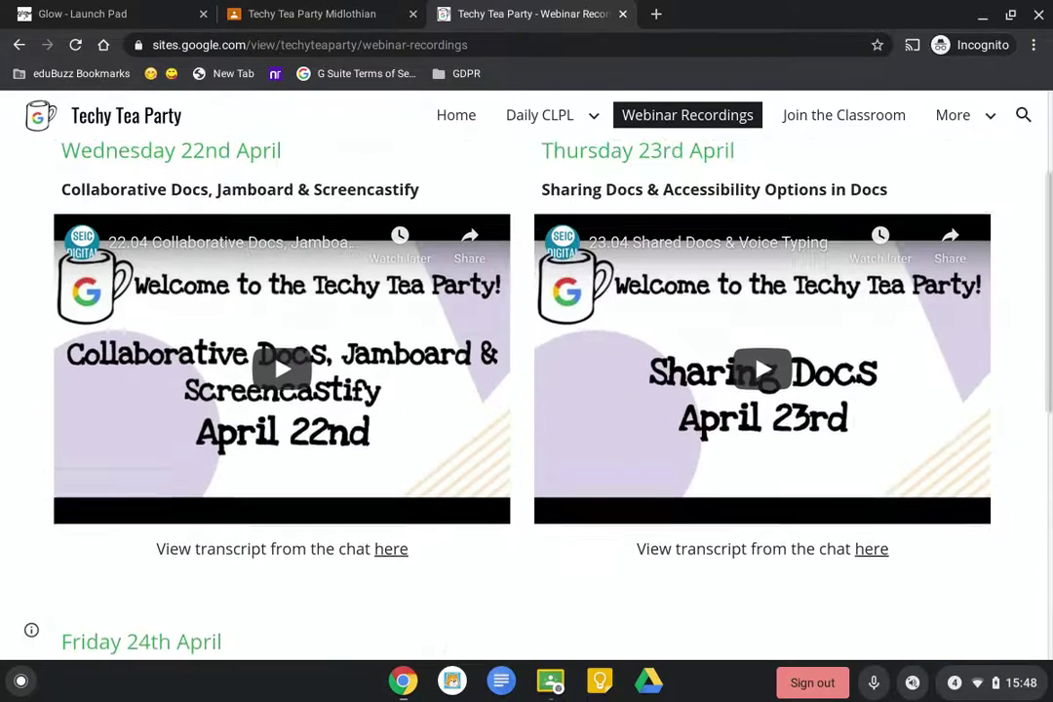
scroll(466, 339, down, 1)
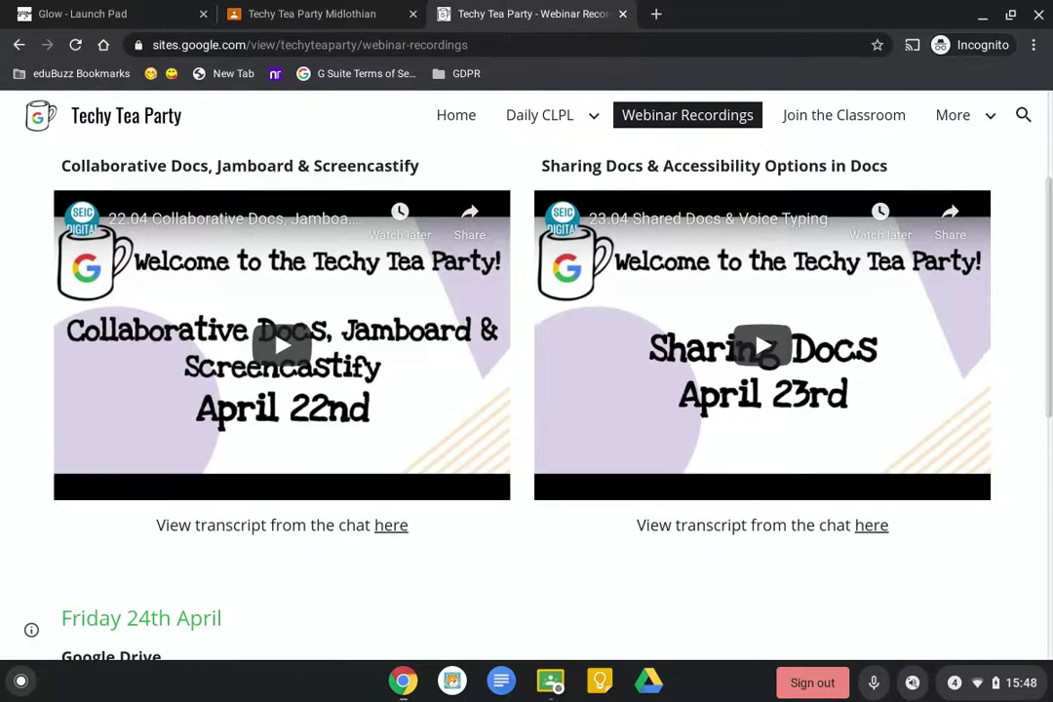
scroll(526, 375, up, 1)
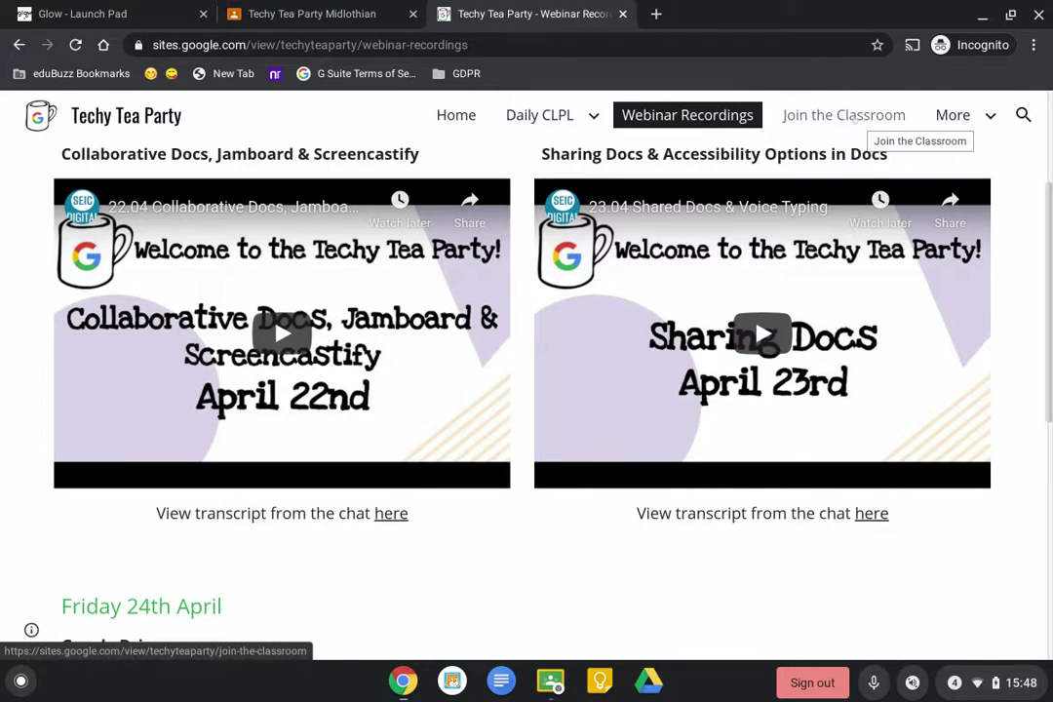
click(853, 115)
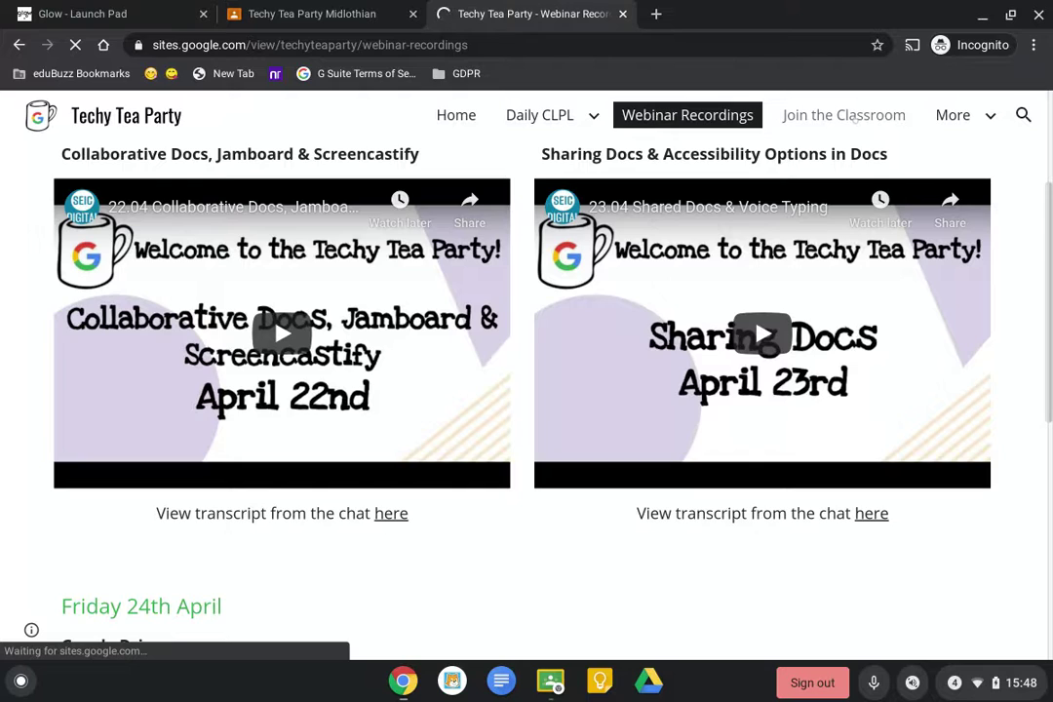